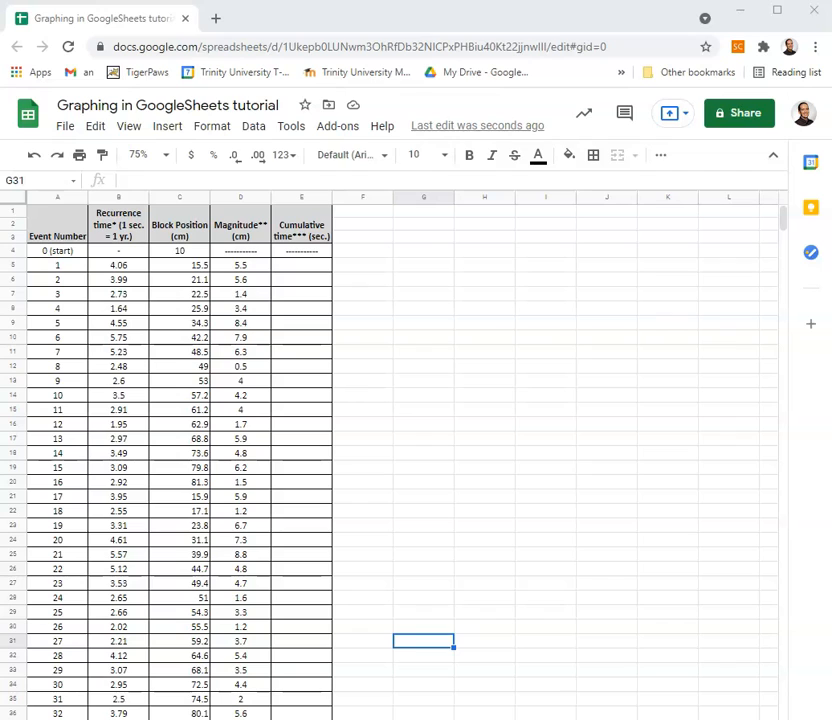
# Enter the formula =B5 in cell E5 as the first cumulative time value.
pyautogui.click(288, 270)
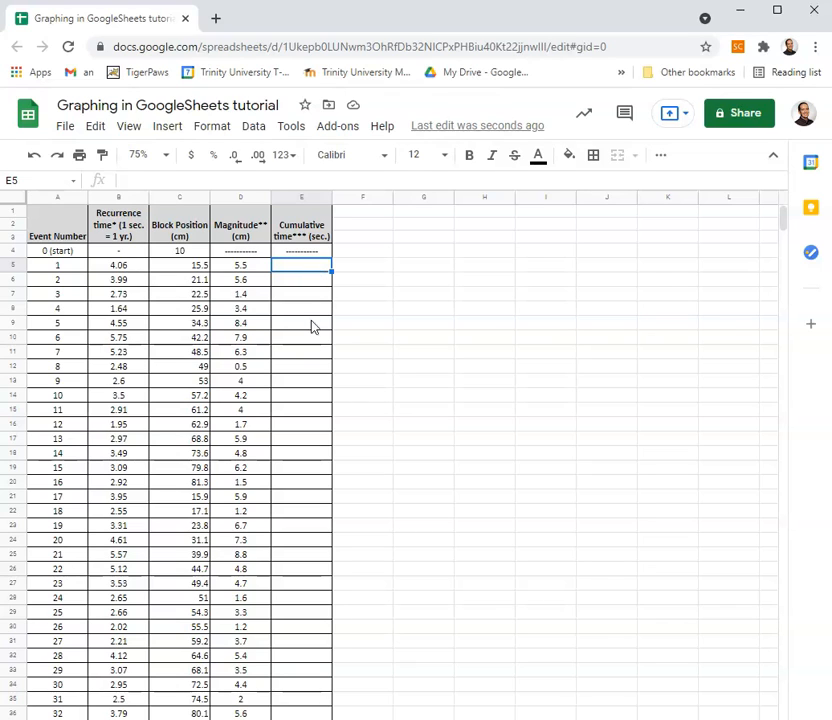
pyautogui.click(308, 292)
pyautogui.click(305, 270)
pyautogui.write('=')
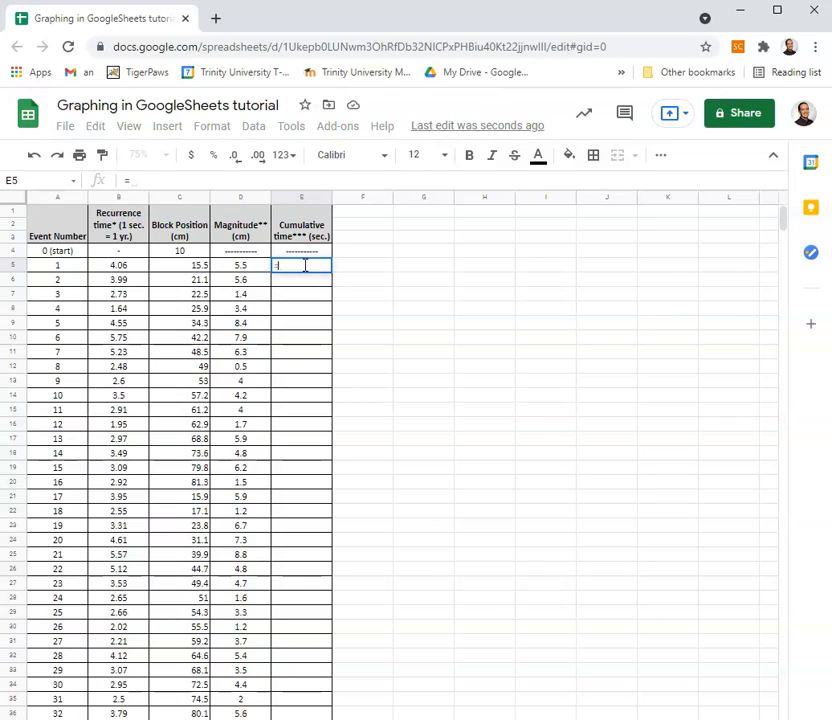
pyautogui.click(118, 266)
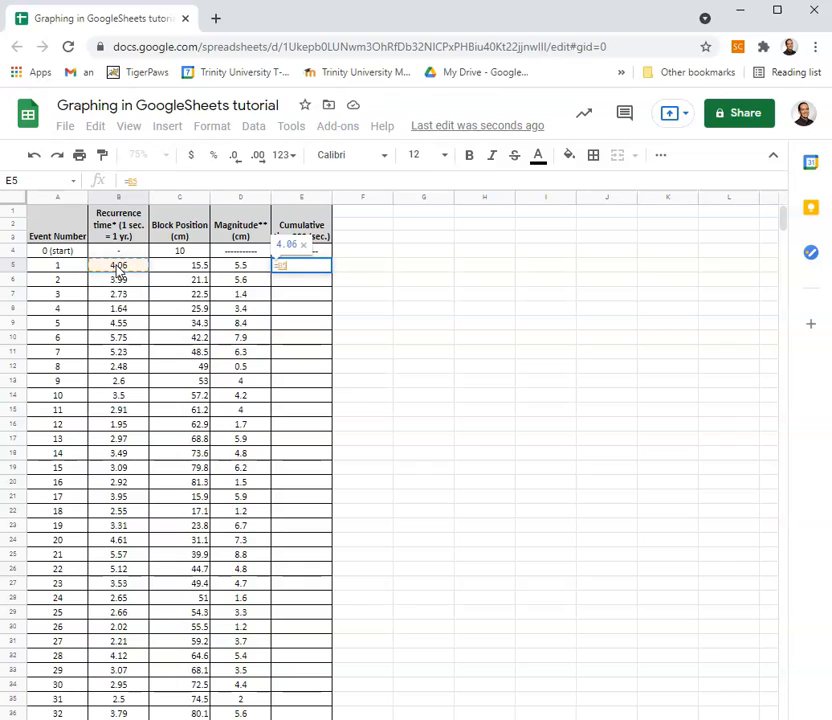
pyautogui.press('Return')
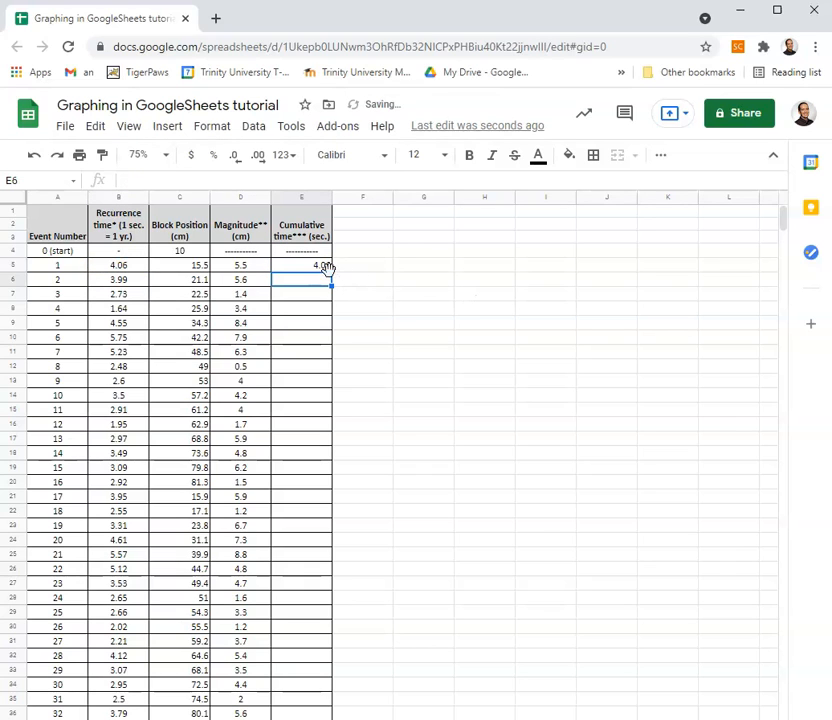
# Enter the formula =E5+B6 in cell E6 to add the second recurrence time to the running total.
pyautogui.click(324, 267)
pyautogui.click(322, 280)
pyautogui.click(131, 285)
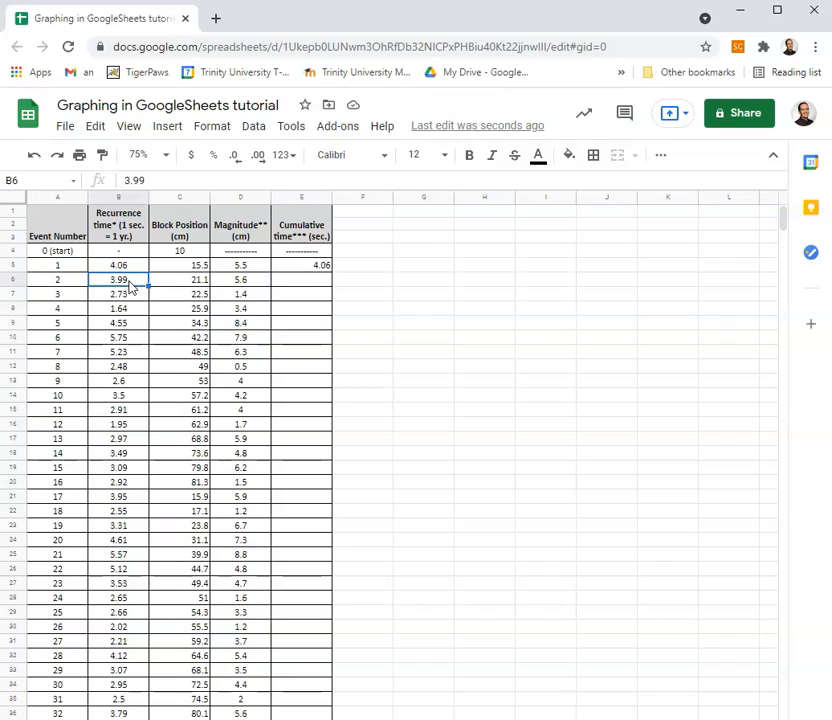
pyautogui.click(323, 266)
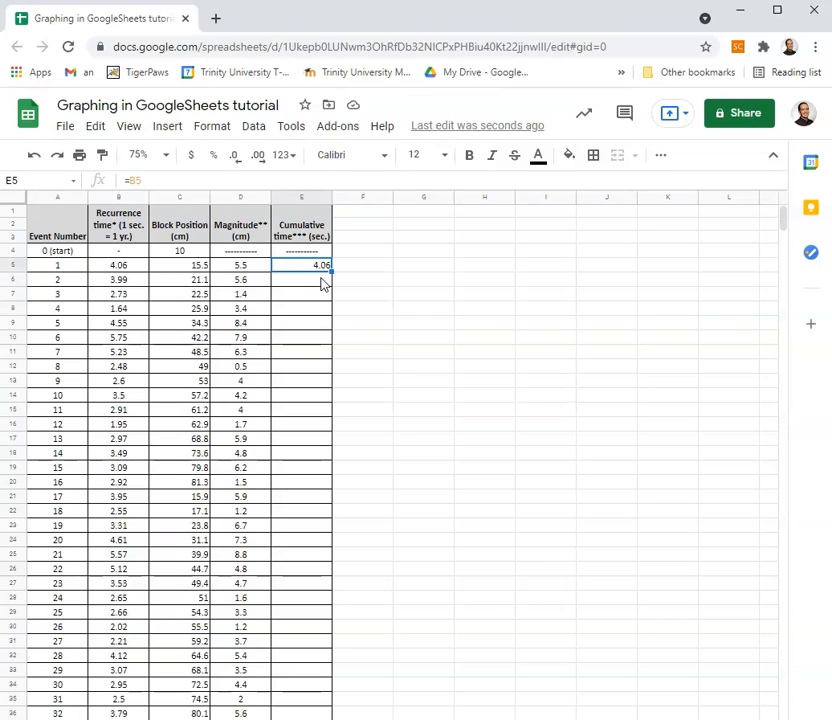
pyautogui.click(323, 284)
pyautogui.write('=')
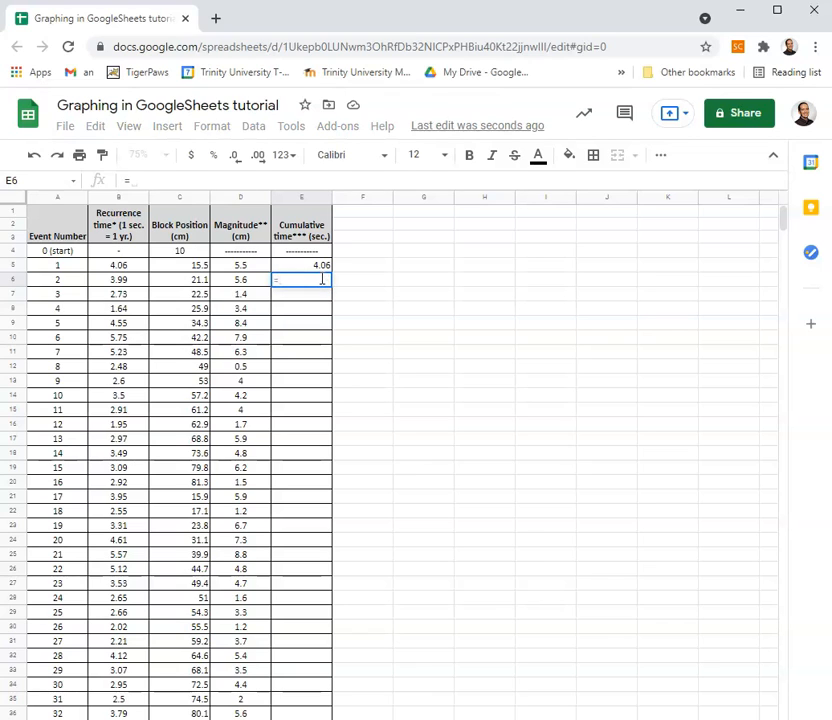
pyautogui.click(326, 265)
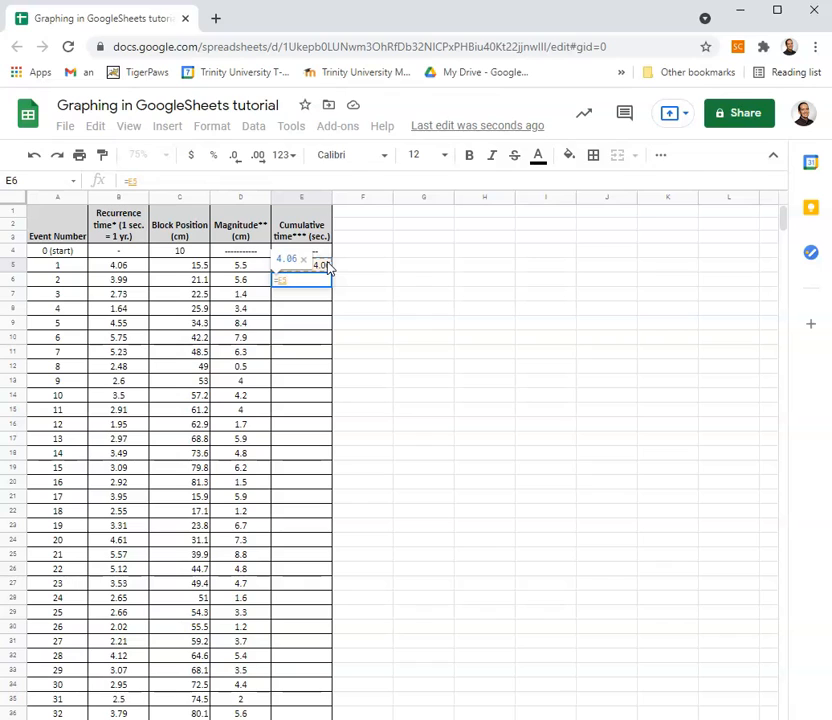
pyautogui.write('+')
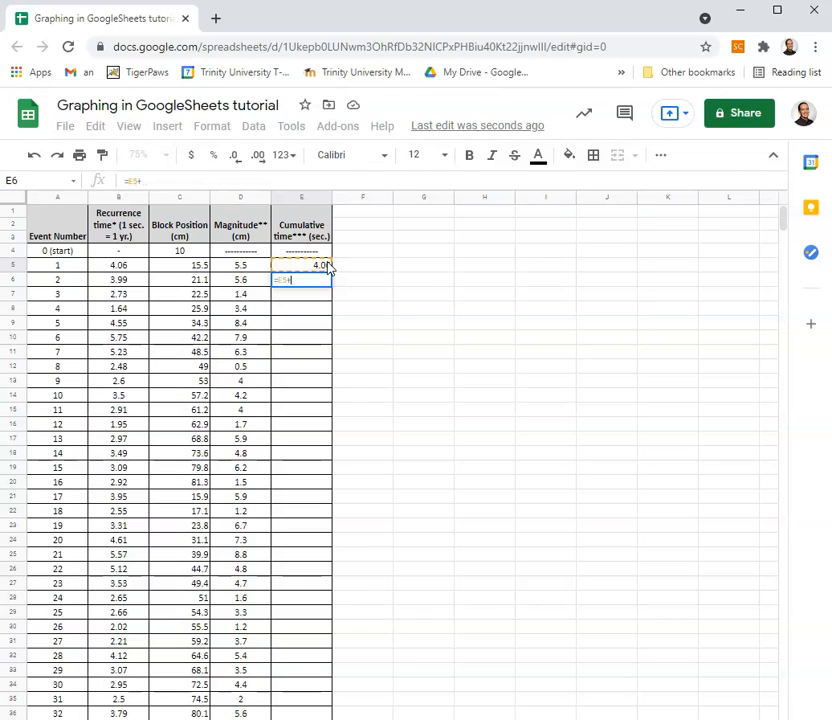
pyautogui.click(127, 289)
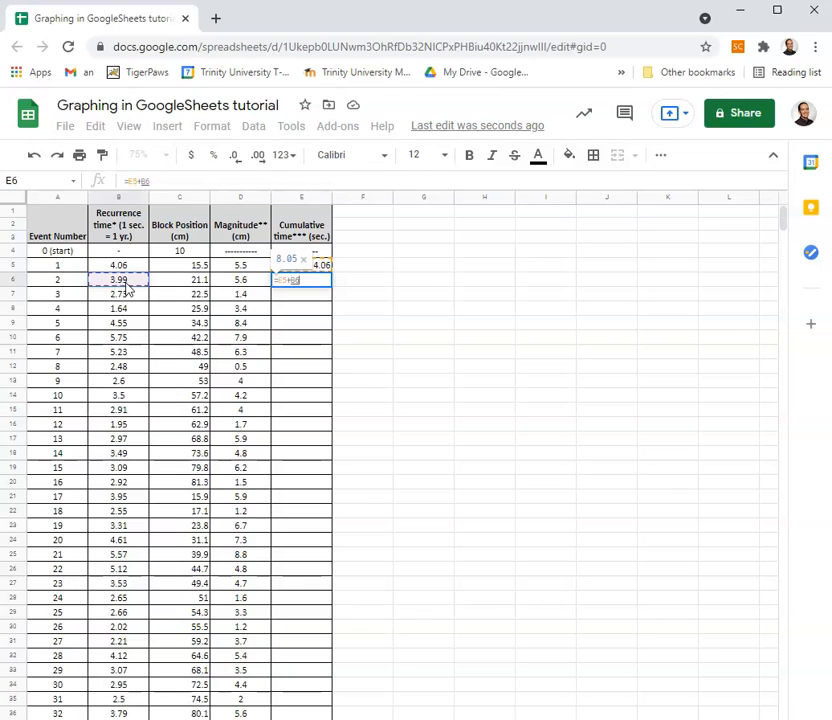
pyautogui.press('Return')
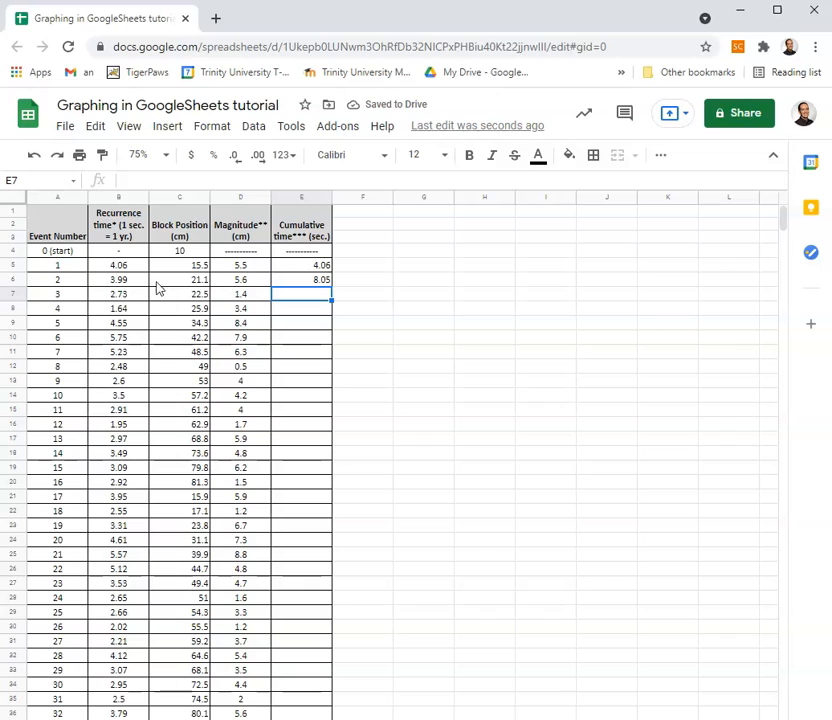
# Fill the cumulative time formula from E6 down through E45.
pyautogui.click(322, 283)
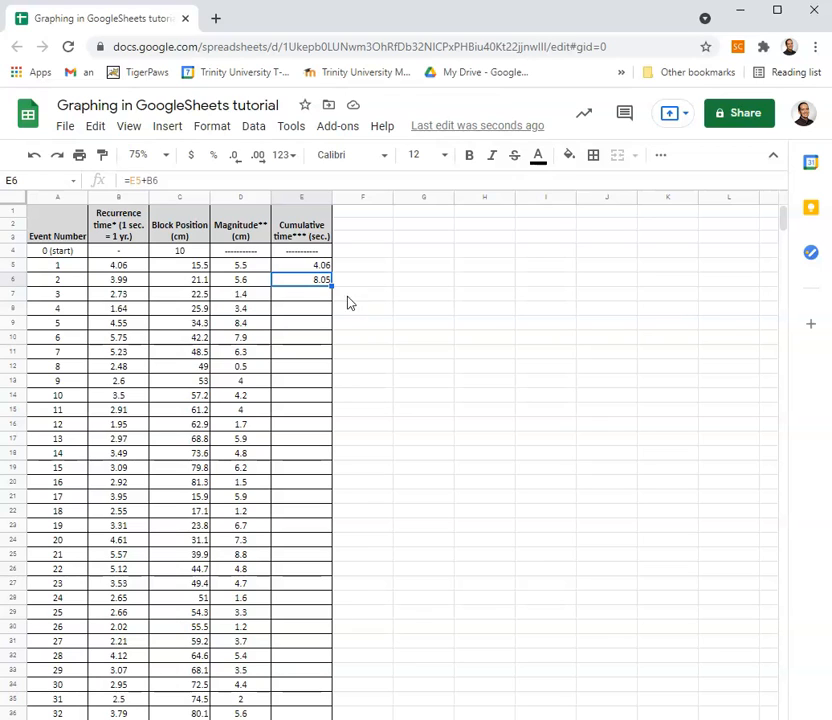
pyautogui.moveTo(331, 287); pyautogui.dragTo(324, 658)
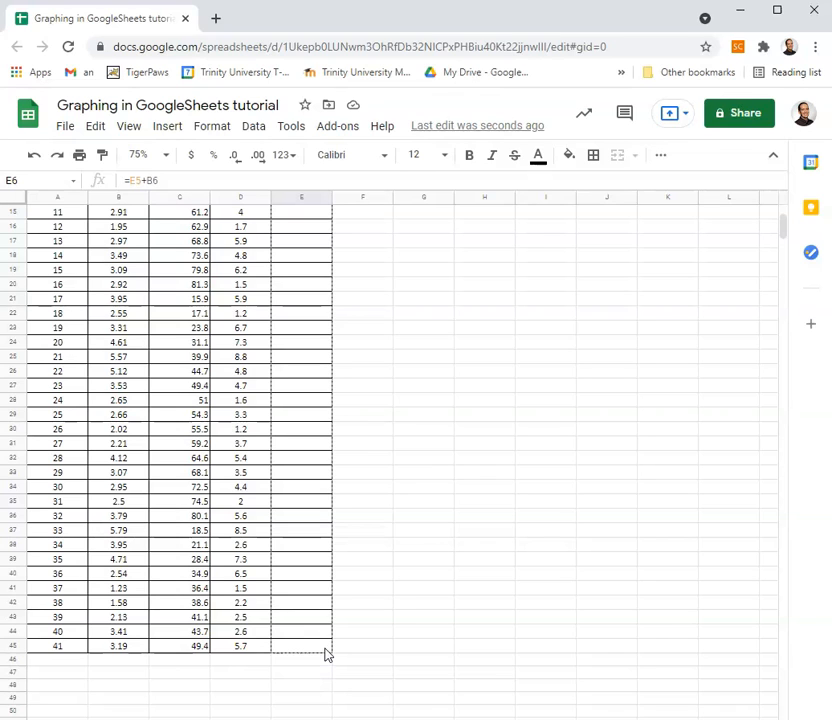
pyautogui.moveTo(325, 654); pyautogui.dragTo(325, 650)
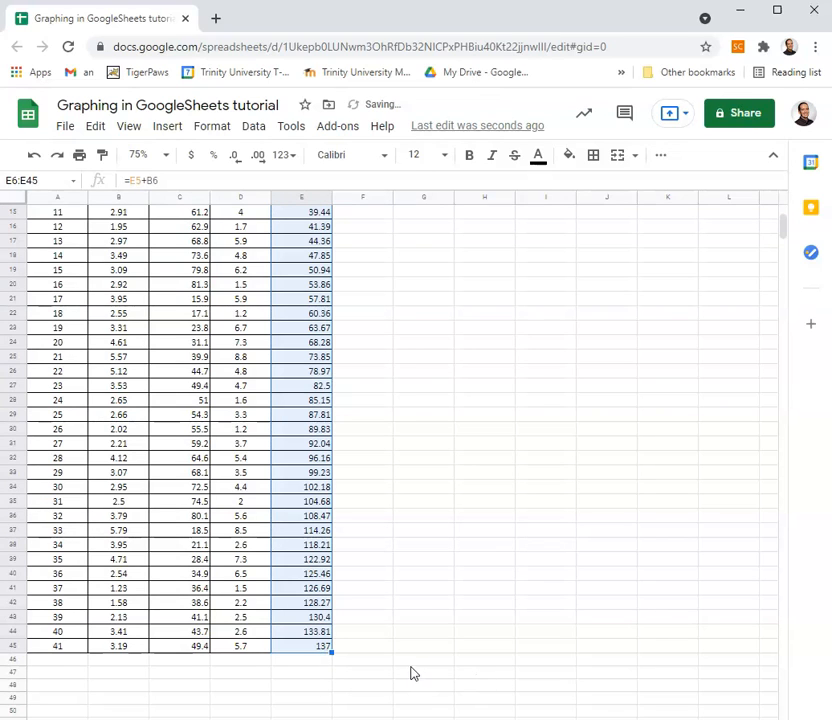
# Check the filled formulas in several cells of the cumulative time column.
pyautogui.scroll(5, 357, 640)
pyautogui.click(305, 395)
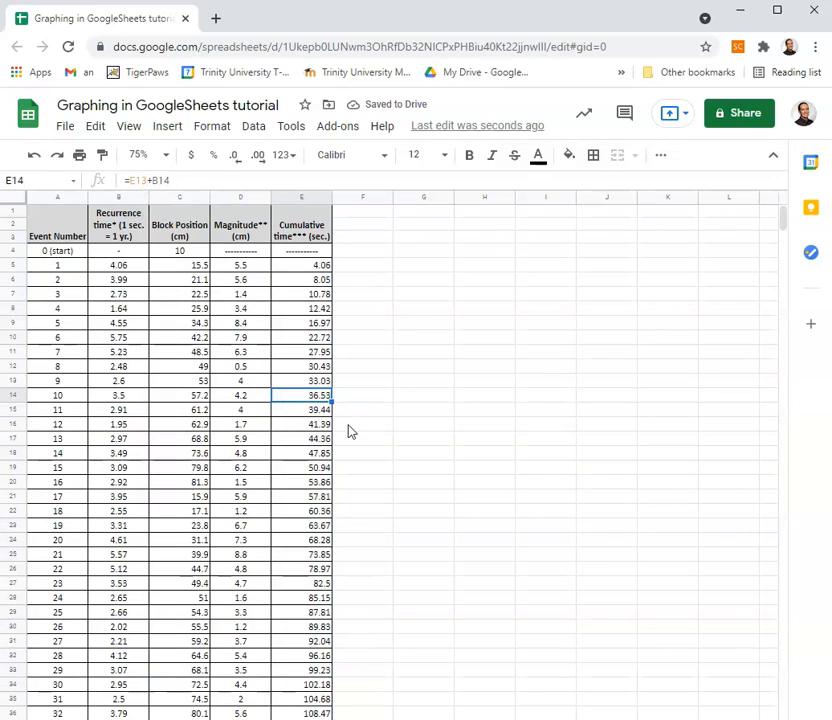
pyautogui.click(308, 443)
pyautogui.click(310, 569)
pyautogui.click(310, 583)
pyautogui.click(310, 670)
pyautogui.click(310, 340)
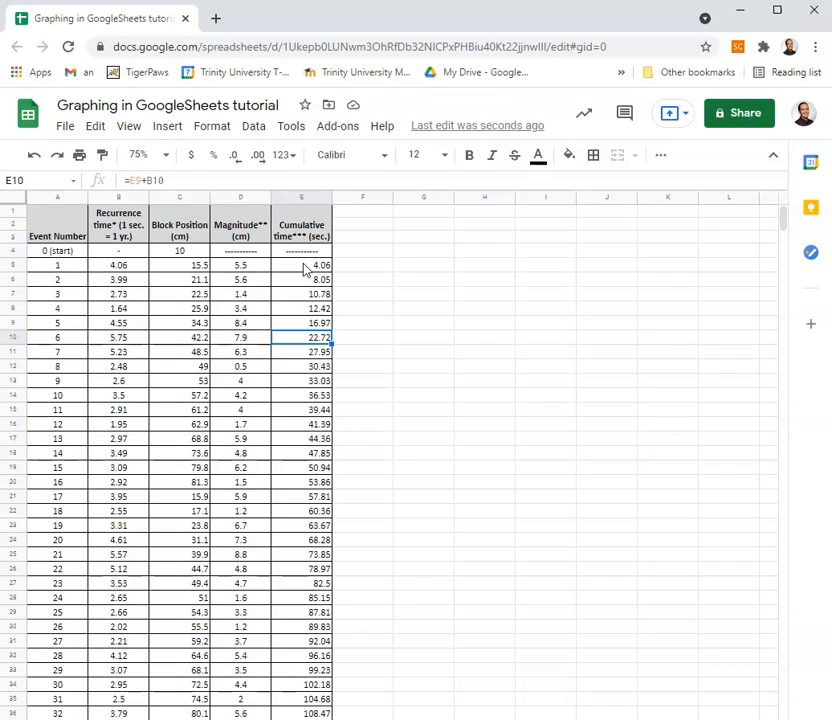
# Insert a chart from the cumulative times in E5:E45 and magnitudes in D5:D45, and move it slightly up and right.
pyautogui.moveTo(303, 268); pyautogui.dragTo(324, 478)
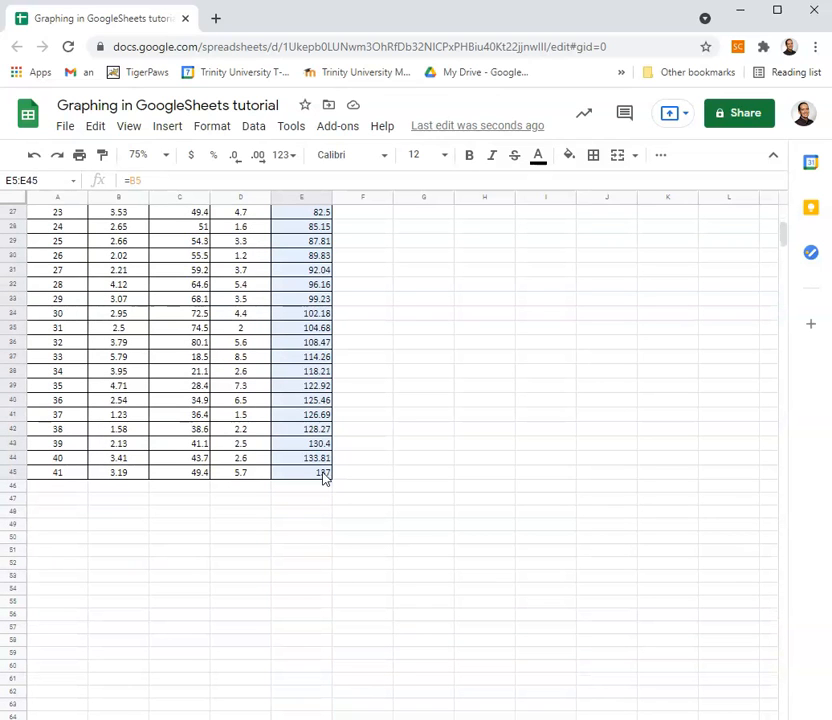
pyautogui.scroll(5, 358, 451)
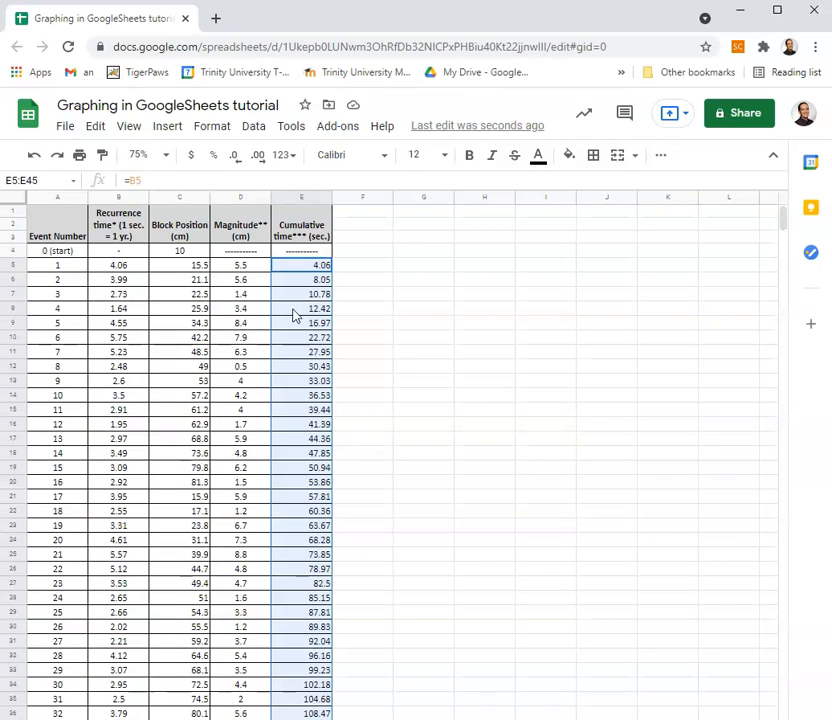
pyautogui.moveTo(248, 268); pyautogui.dragTo(258, 693)
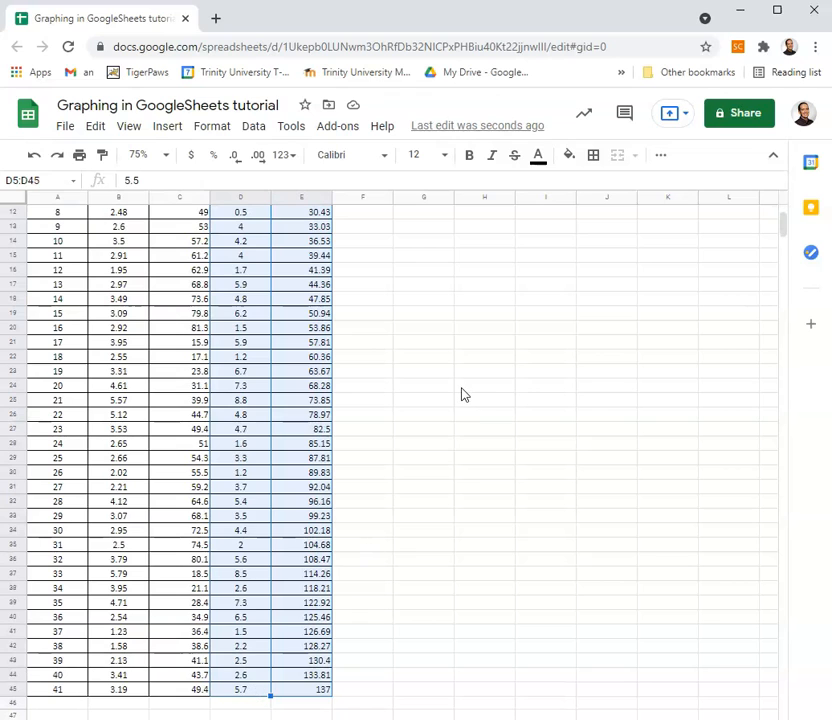
pyautogui.scroll(3, 462, 394)
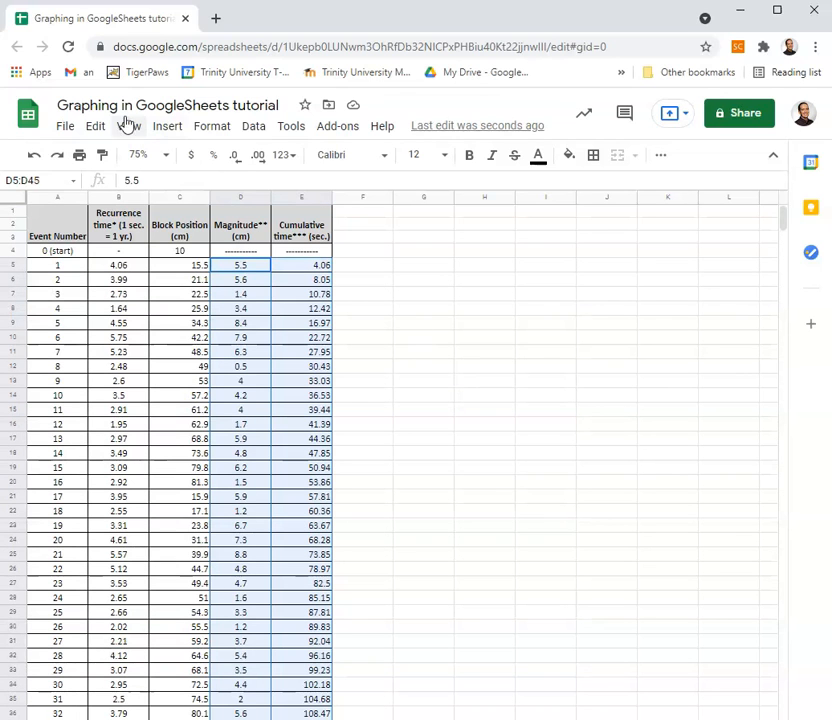
pyautogui.click(166, 128)
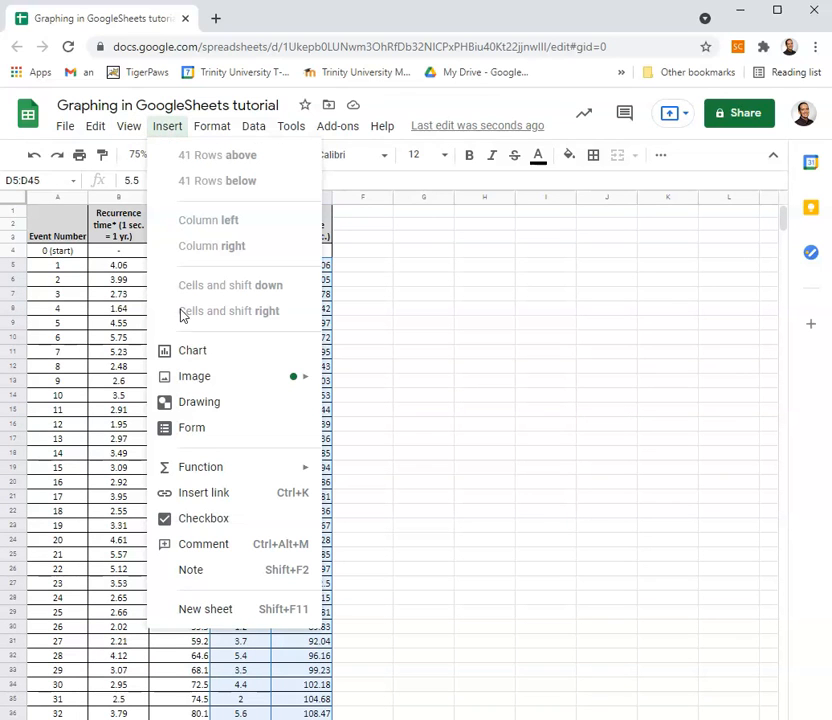
pyautogui.click(203, 355)
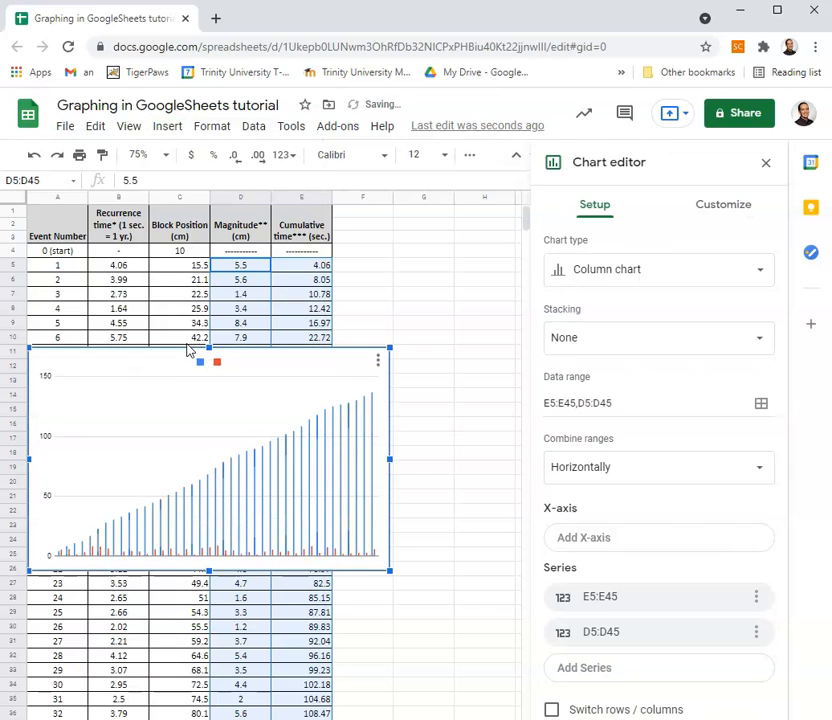
pyautogui.moveTo(175, 353); pyautogui.dragTo(242, 307)
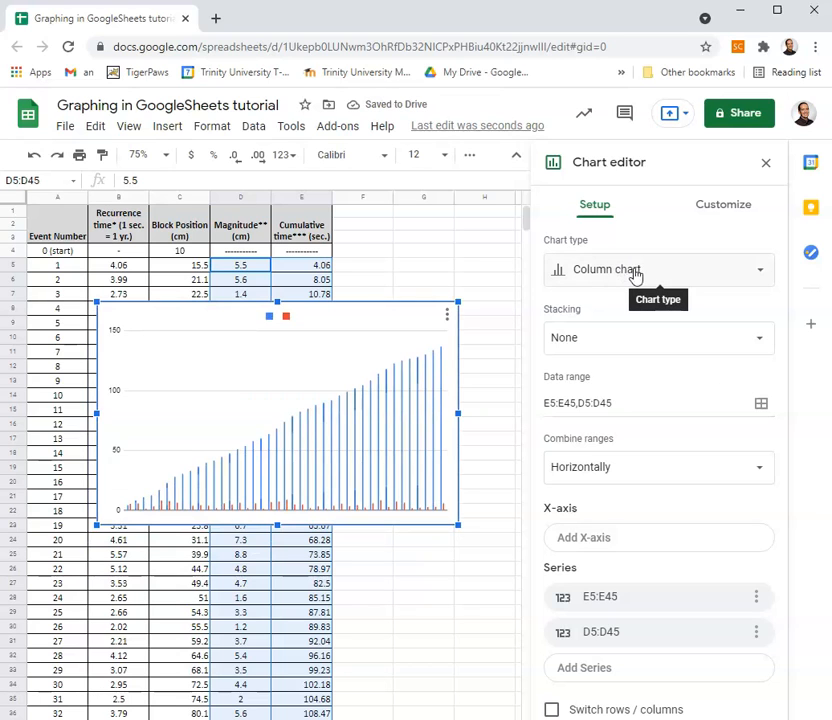
# Change the chart type to a scatter chart, leaving row 5 unused as headers.
pyautogui.click(737, 280)
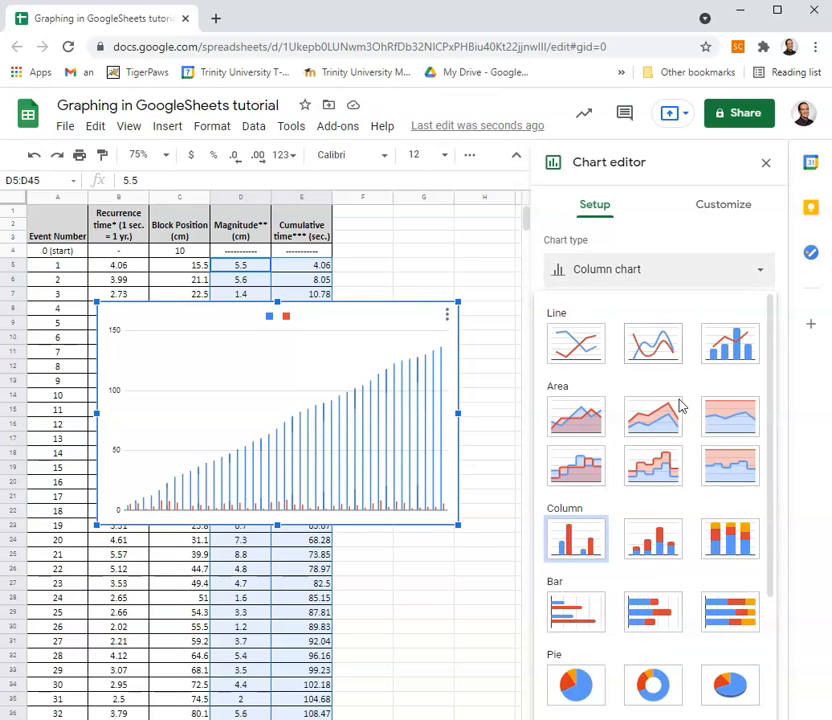
pyautogui.scroll(-5, 640, 500)
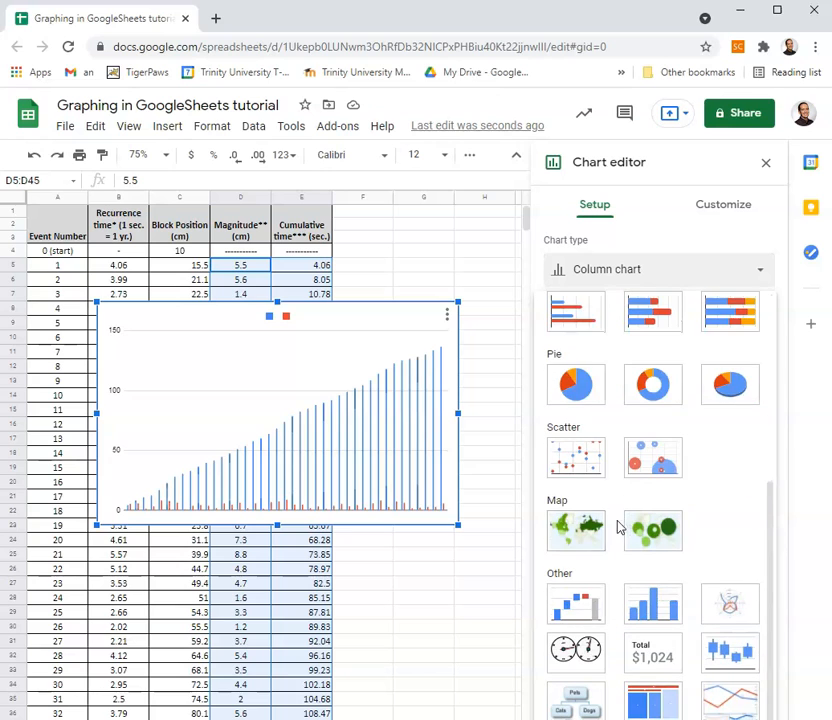
pyautogui.click(576, 457)
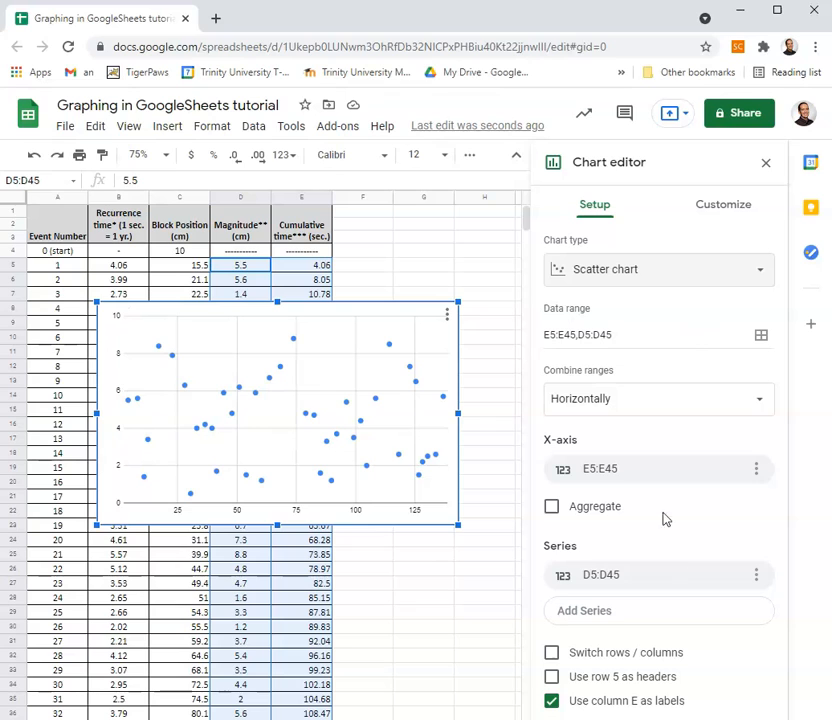
pyautogui.click(552, 677)
pyautogui.click(552, 677)
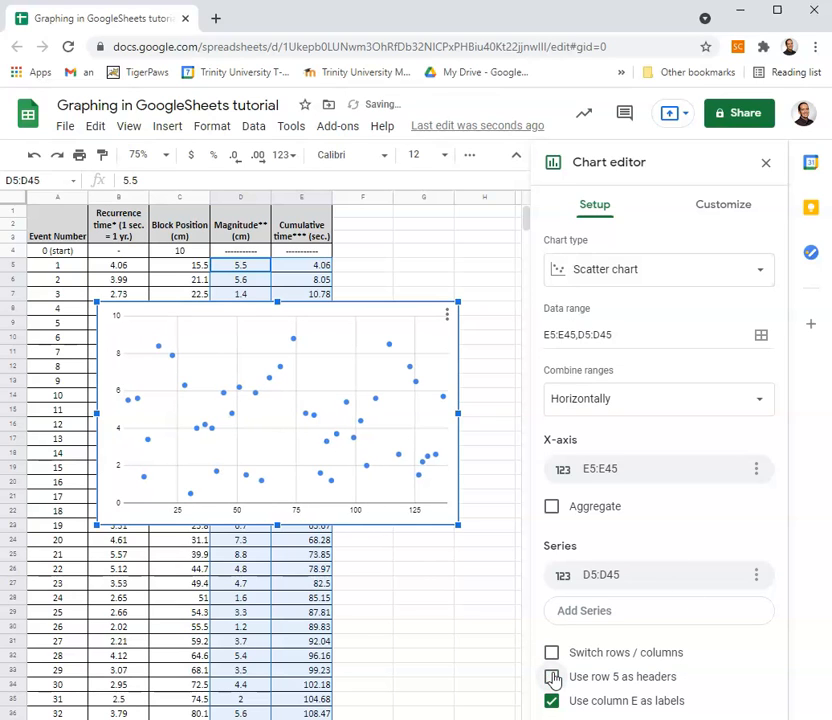
# Set the chart's horizontal axis title to "Cumulative Time (s)".
pyautogui.click(712, 206)
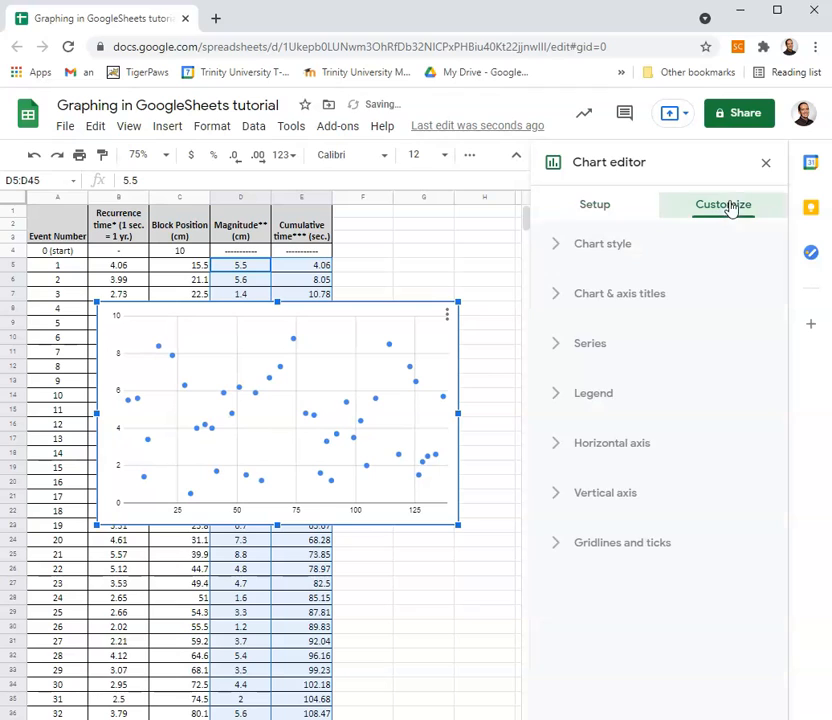
pyautogui.click(586, 300)
pyautogui.click(596, 408)
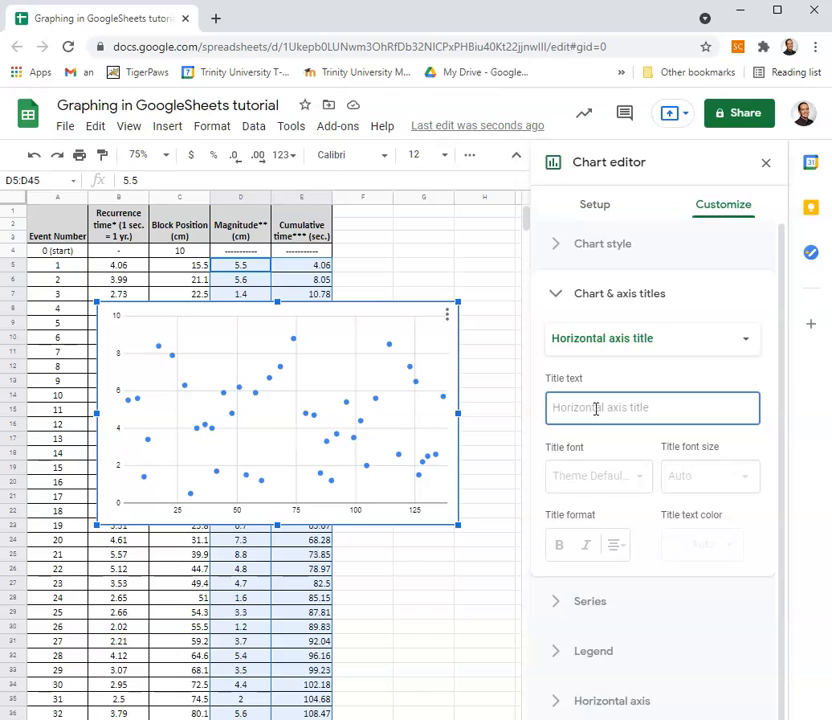
pyautogui.write('Cum')
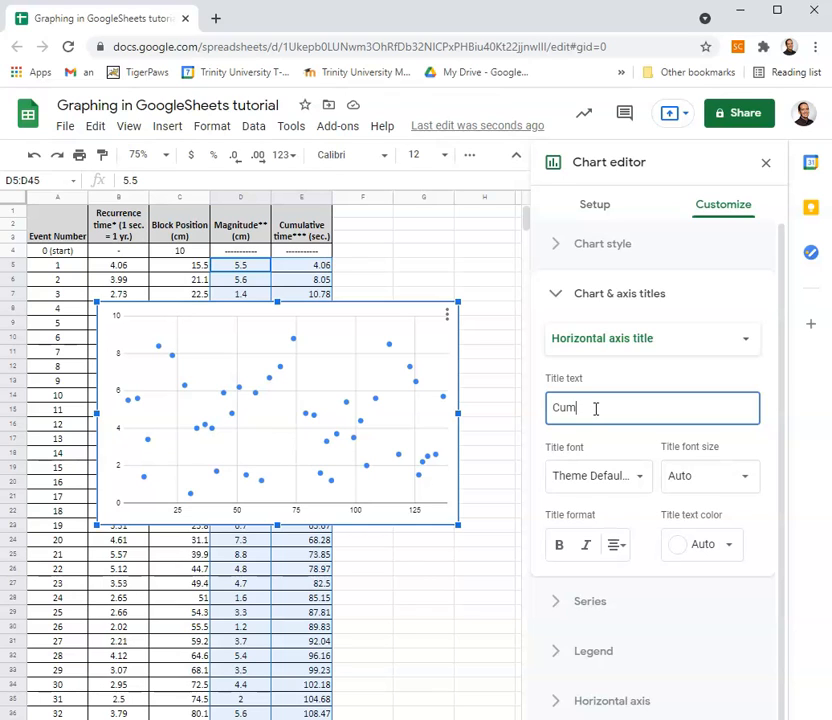
pyautogui.write('ulative ')
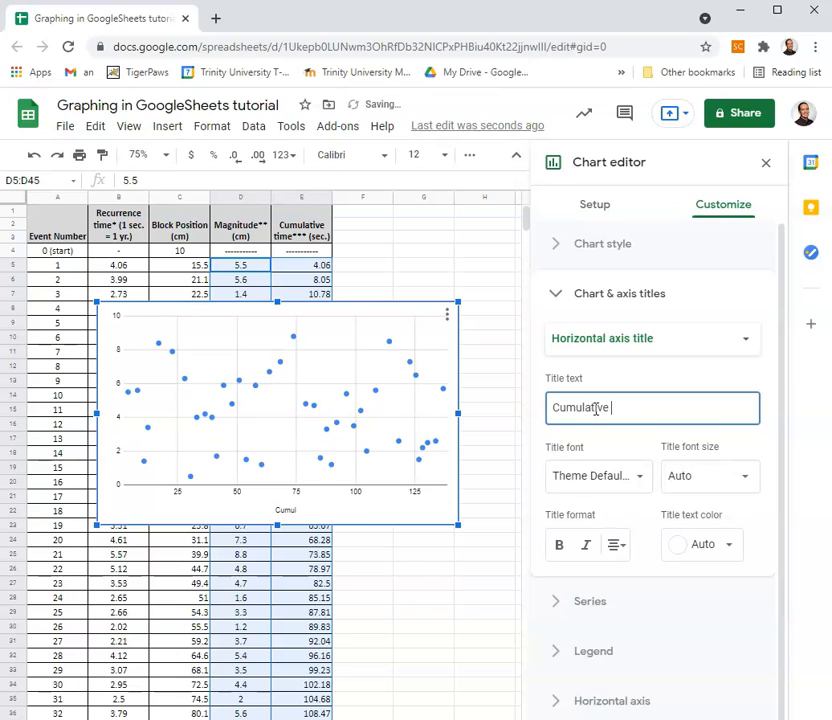
pyautogui.write('Time (s')
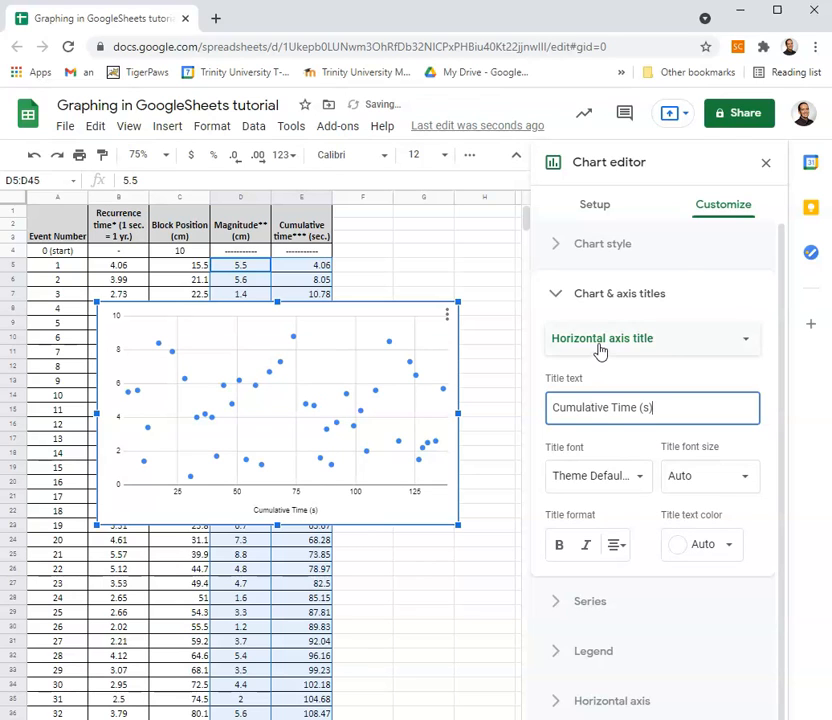
# Set the chart's vertical axis title to "Magnitude (cm)".
pyautogui.click(552, 342)
pyautogui.click(606, 363)
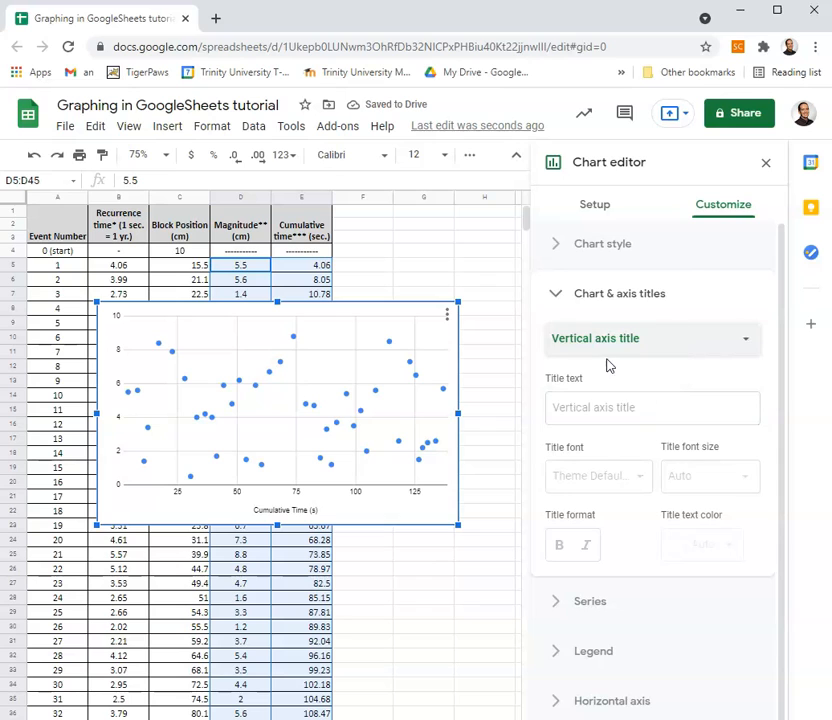
pyautogui.click(615, 404)
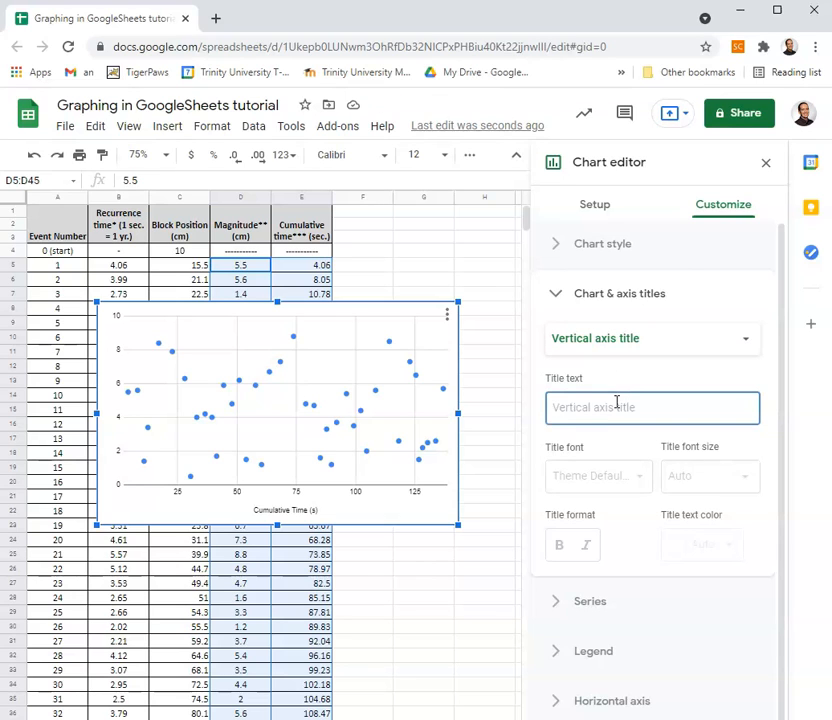
pyautogui.write('R')
pyautogui.press('BackSpace')
pyautogui.write('Magnitude (cm')
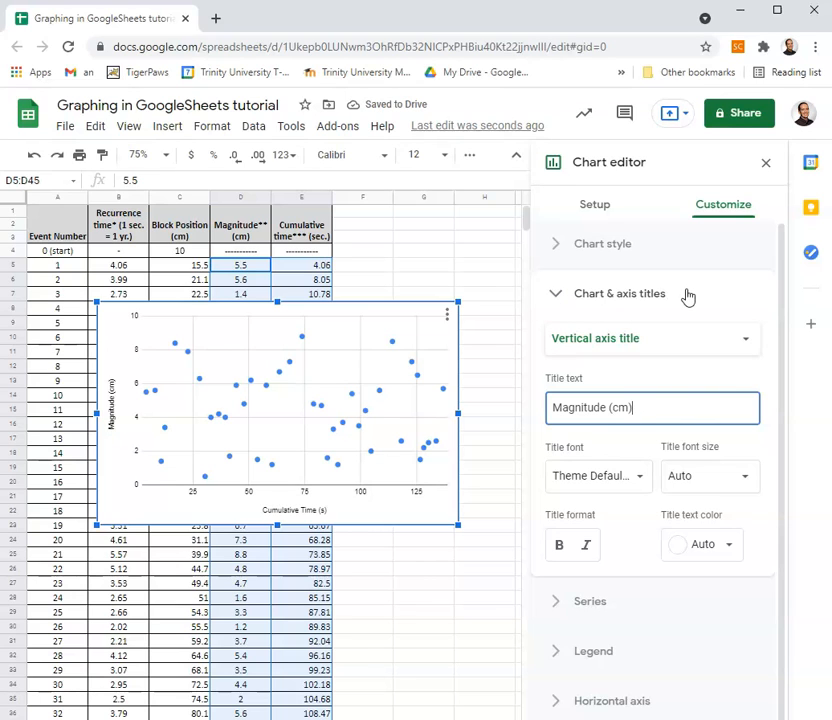
# Set the chart title to "Magnitude vs. cumulative time" and center it above the plot.
pyautogui.click(597, 343)
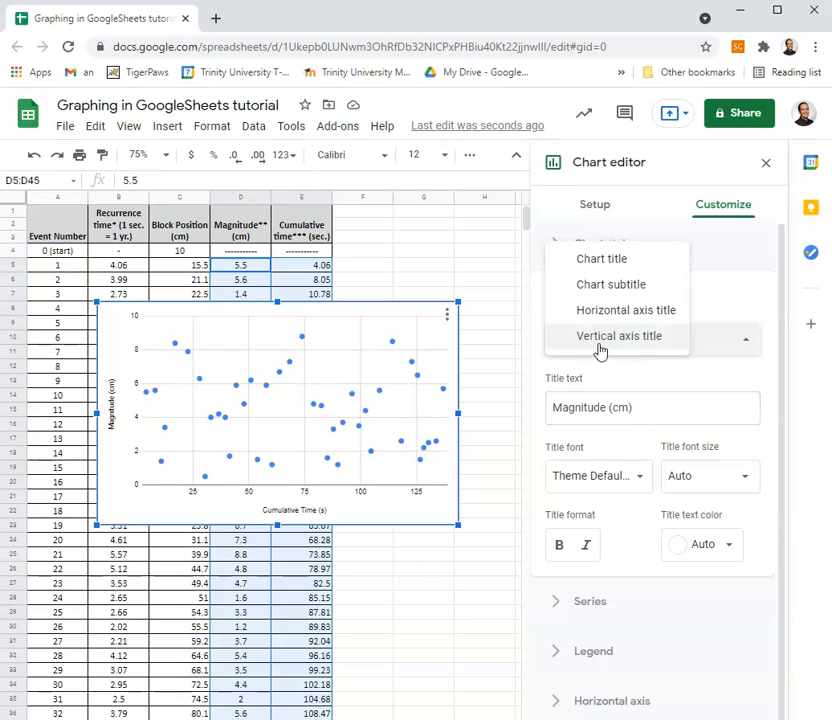
pyautogui.click(600, 262)
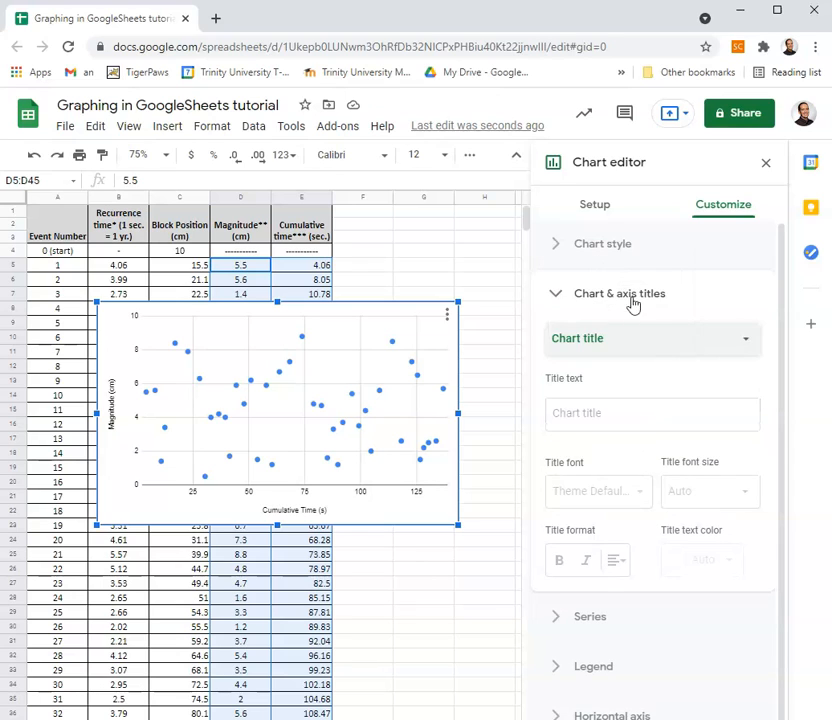
pyautogui.click(613, 410)
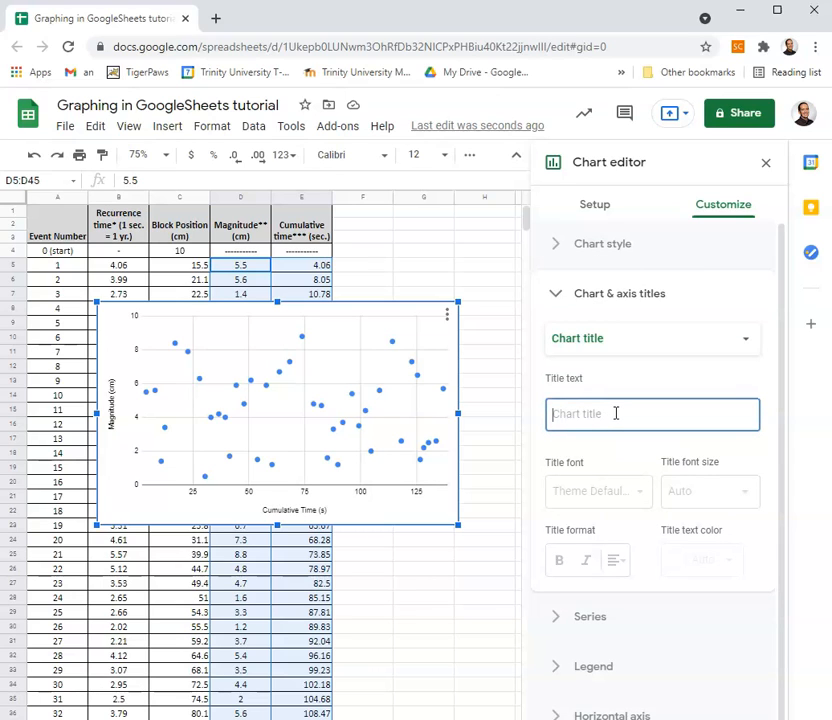
pyautogui.write('Magnitude ')
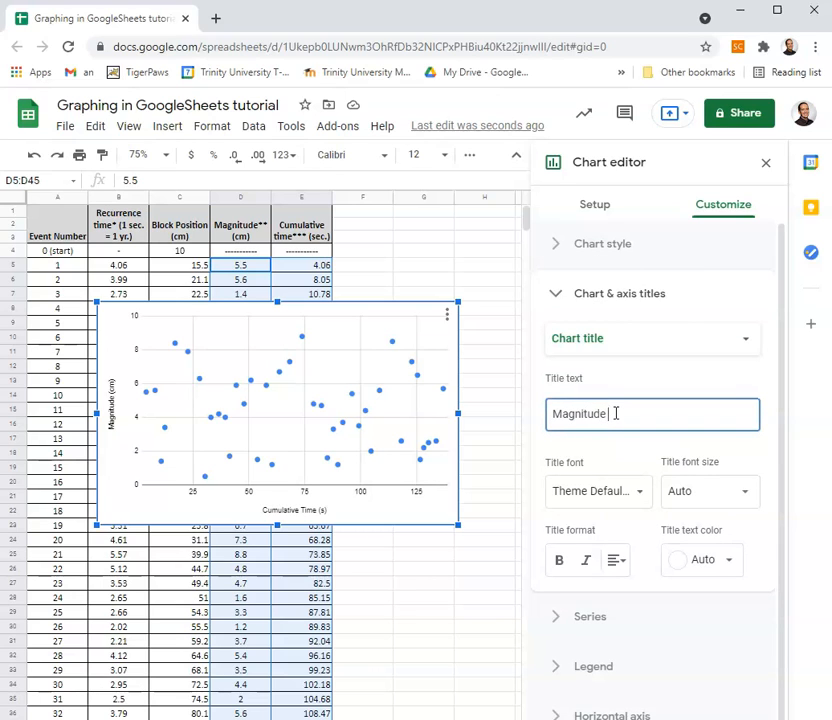
pyautogui.write('vs. cumulative time')
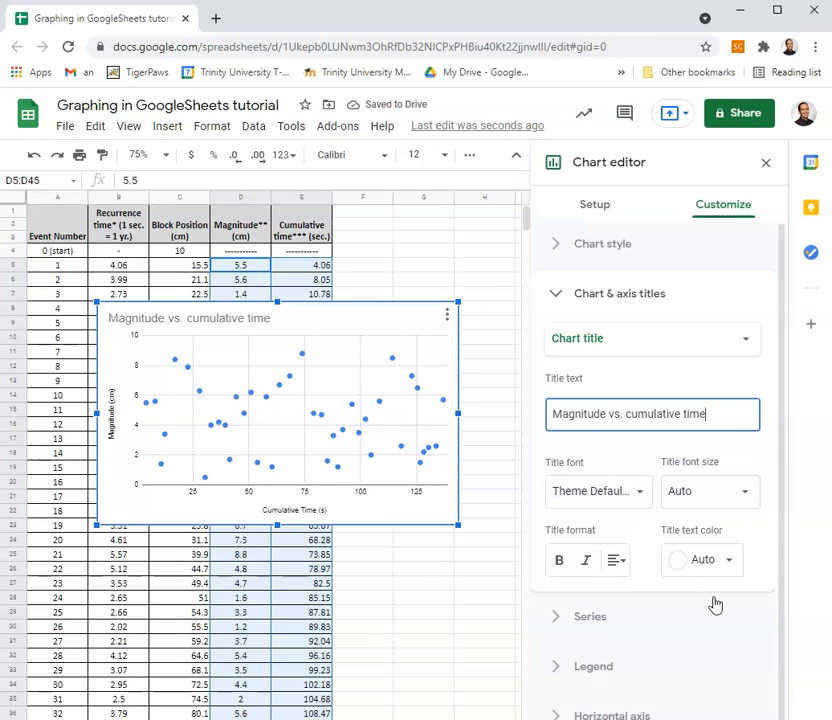
pyautogui.click(615, 561)
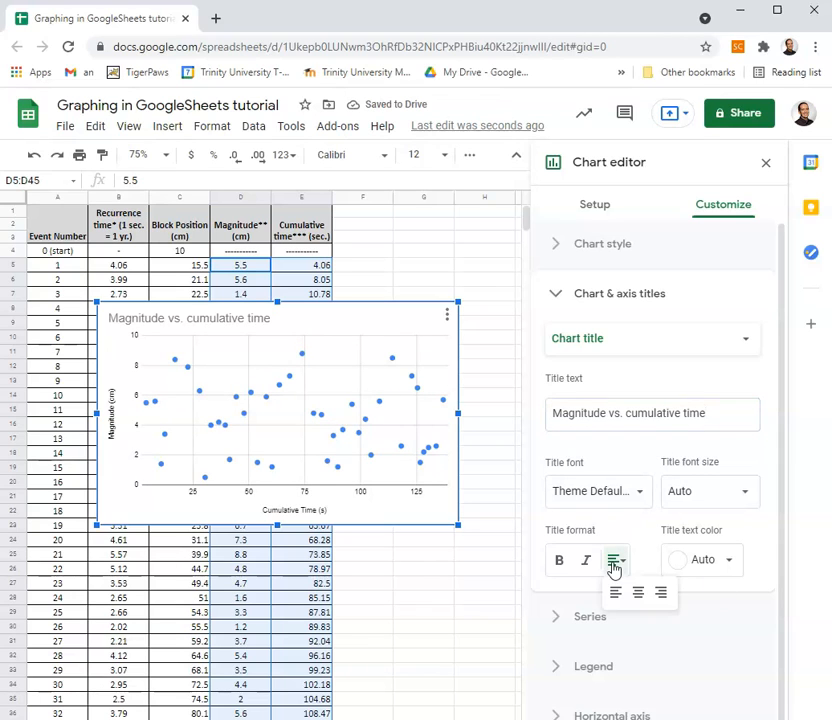
pyautogui.click(646, 596)
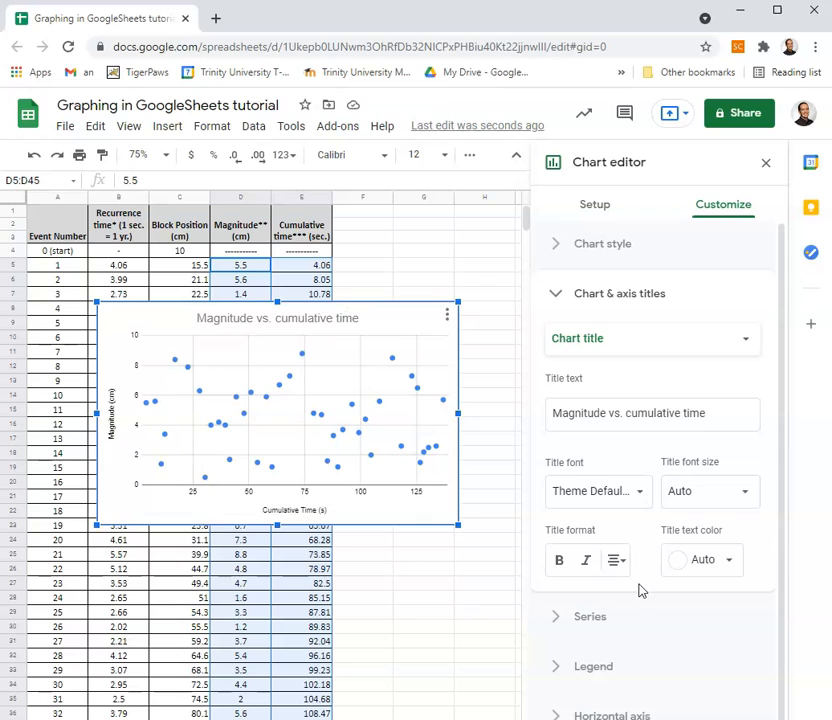
# Enable minor gridlines and major ticks for the chart's vertical axis.
pyautogui.click(555, 296)
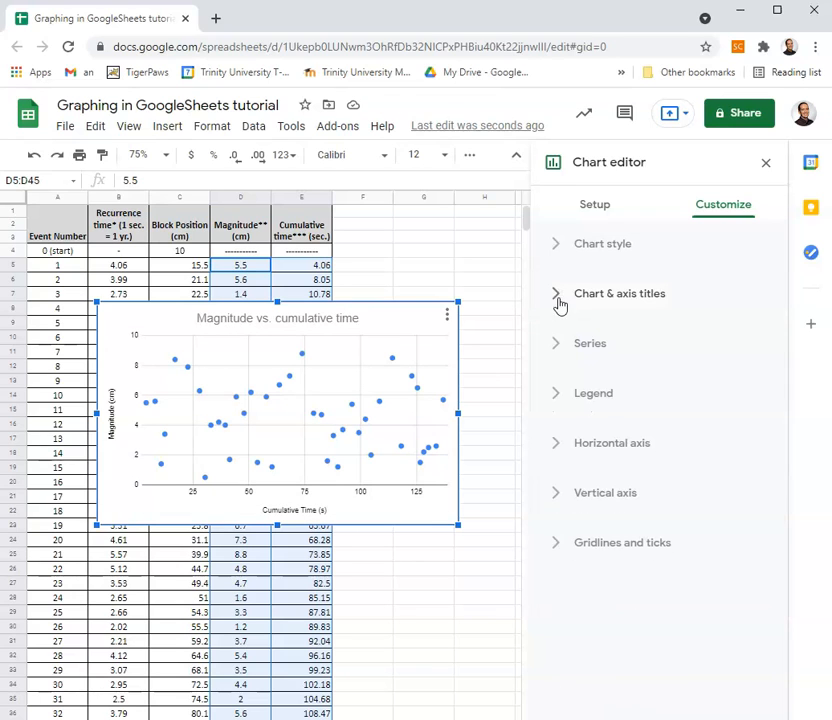
pyautogui.click(567, 550)
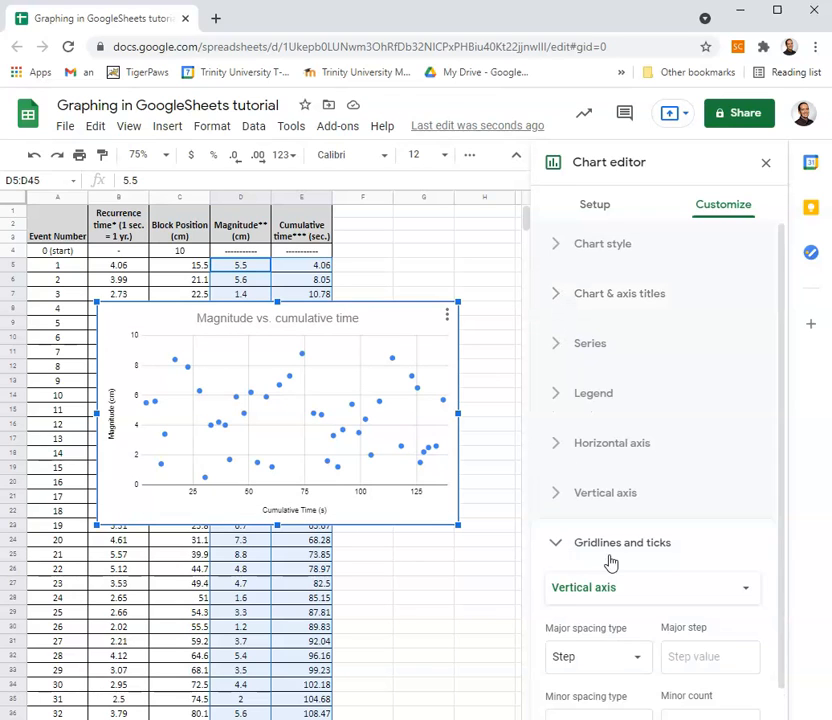
pyautogui.scroll(-3, 610, 563)
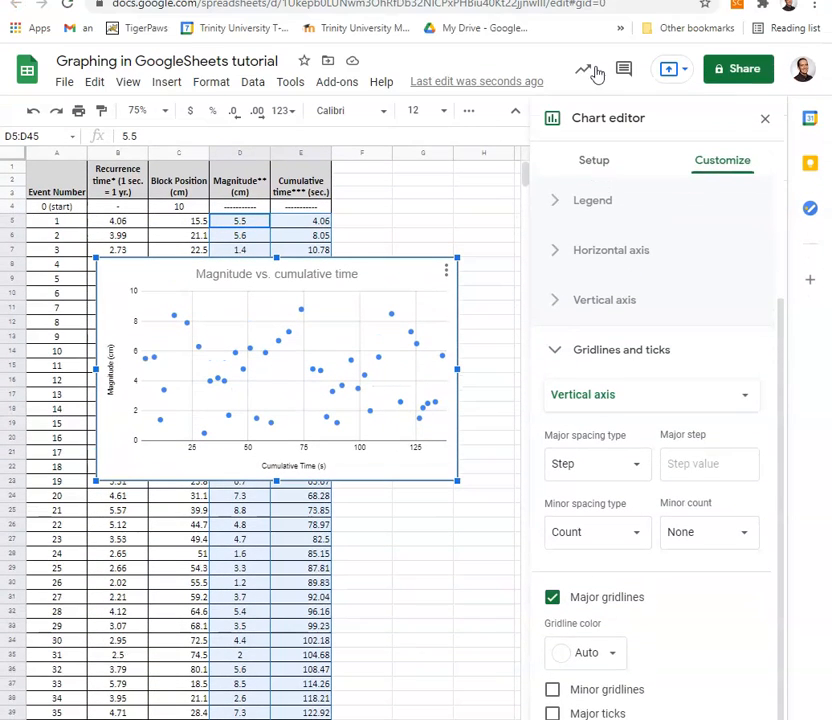
pyautogui.click(552, 689)
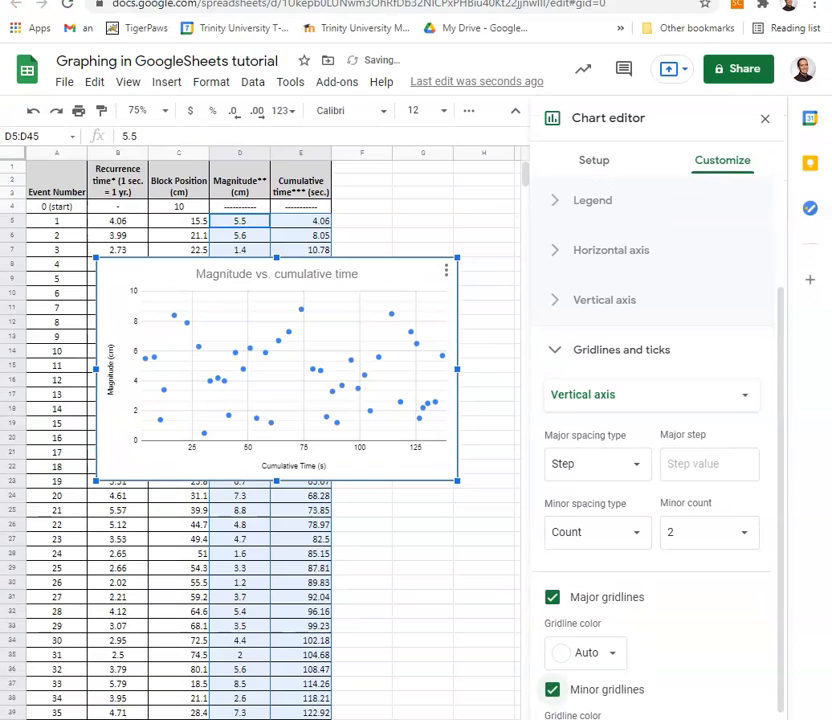
pyautogui.scroll(-1, 640, 698)
pyautogui.click(552, 713)
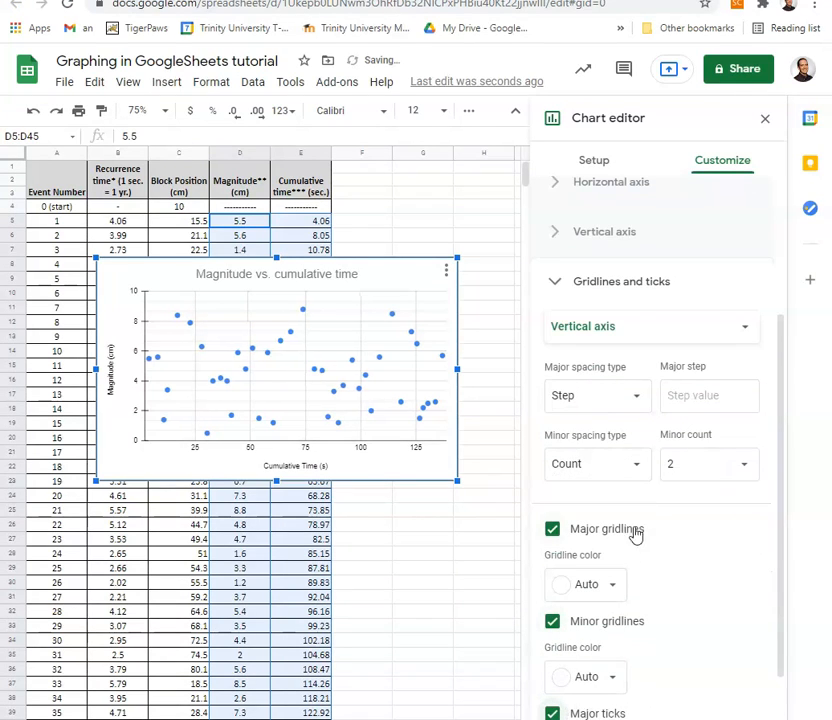
# Enable minor gridlines and major ticks for the chart's horizontal axis, and move the chart down so it starts at about row 14.
pyautogui.scroll(3, 650, 500)
pyautogui.click(611, 550)
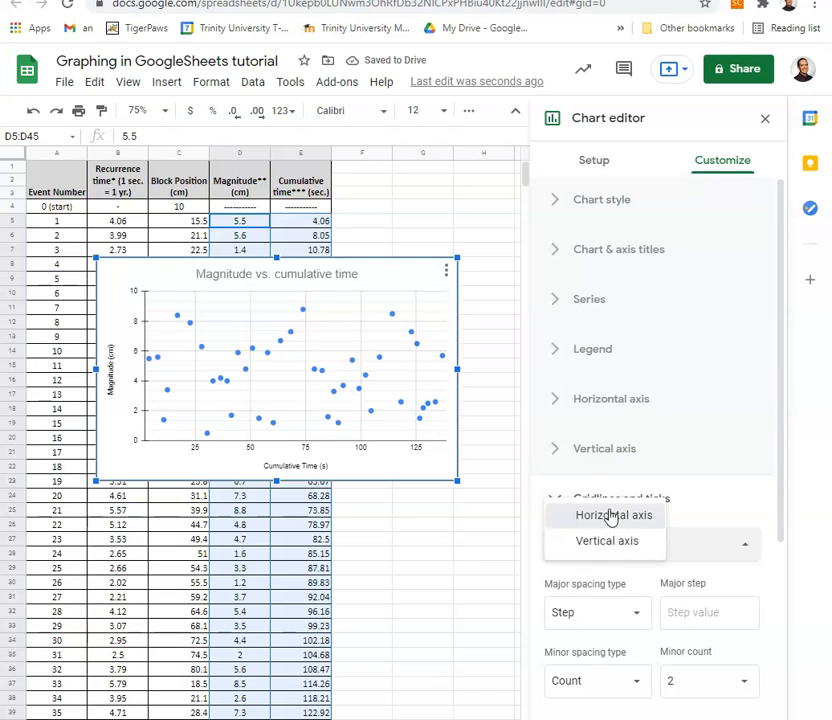
pyautogui.click(612, 516)
pyautogui.scroll(-3, 672, 425)
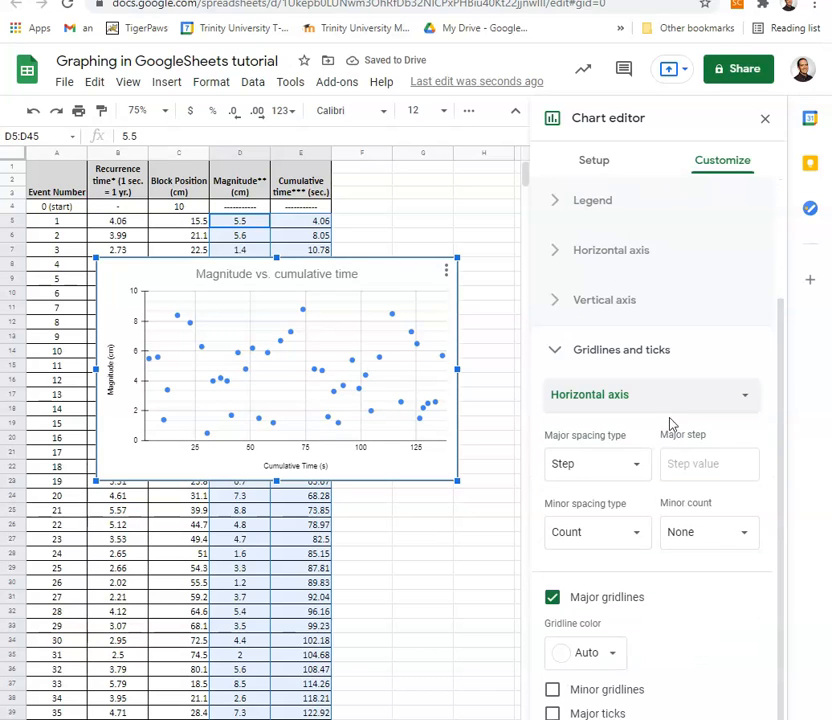
pyautogui.click(556, 692)
pyautogui.scroll(-1, 580, 712)
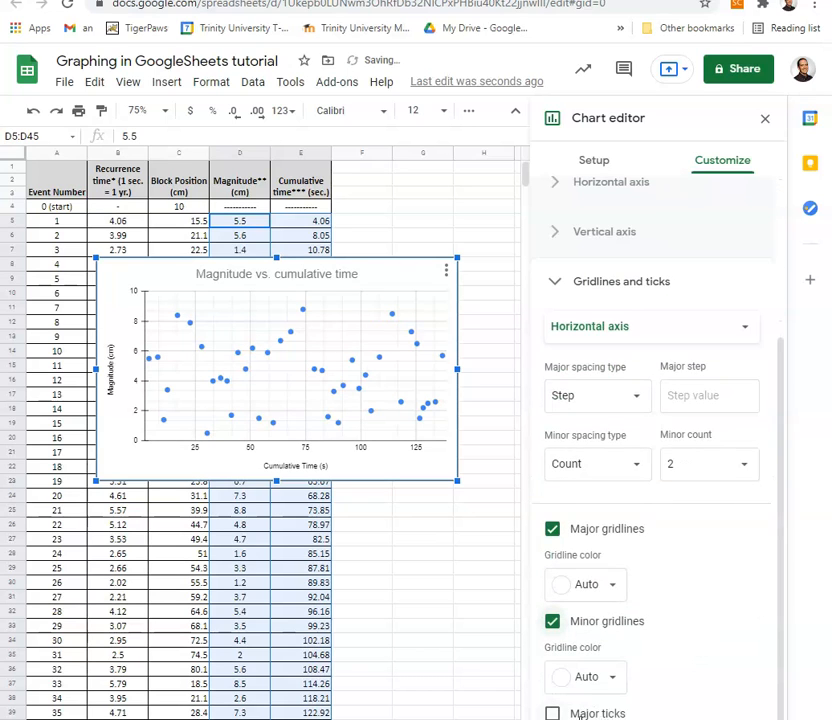
pyautogui.click(552, 714)
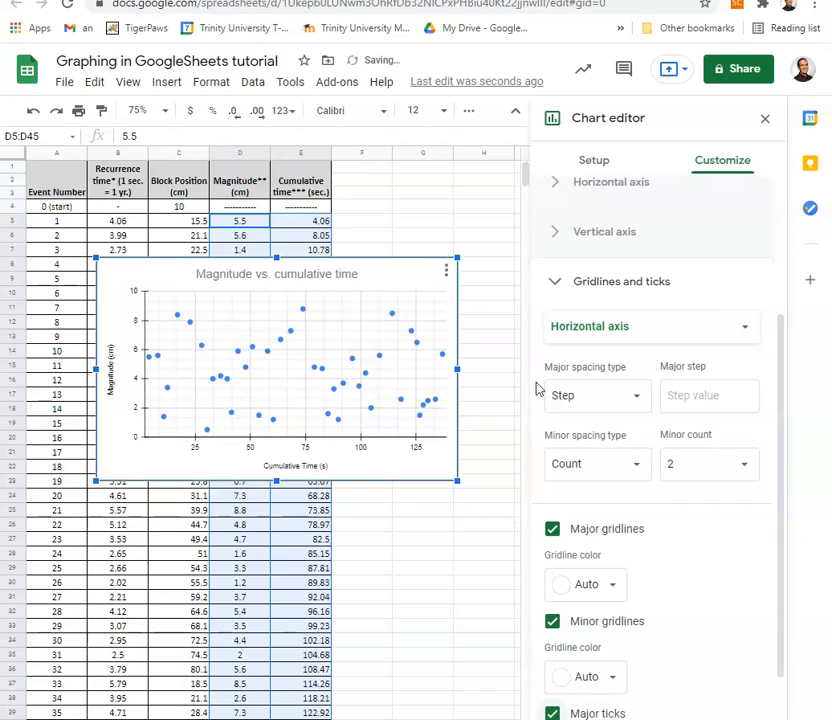
pyautogui.moveTo(416, 268); pyautogui.dragTo(436, 360)
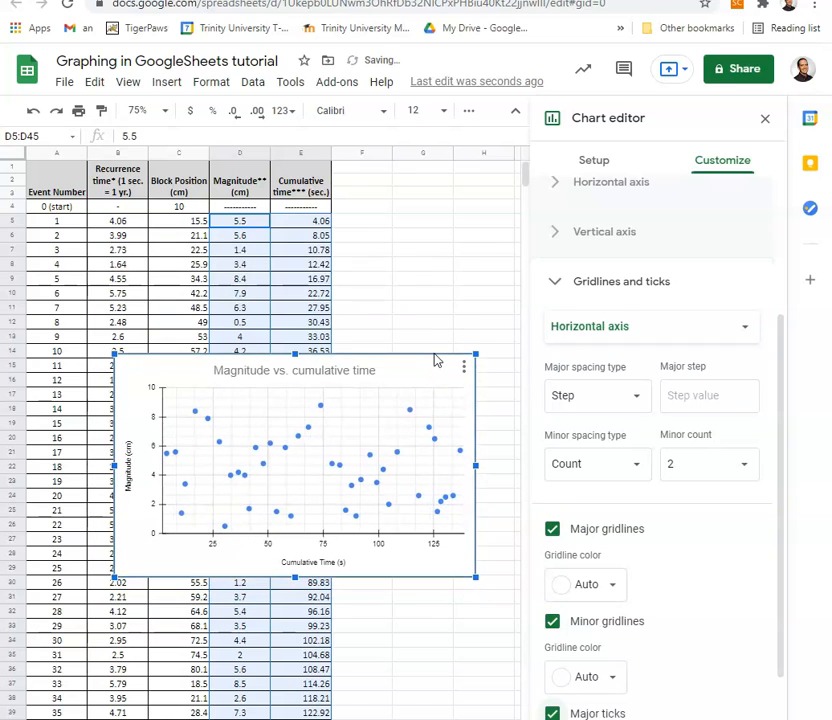